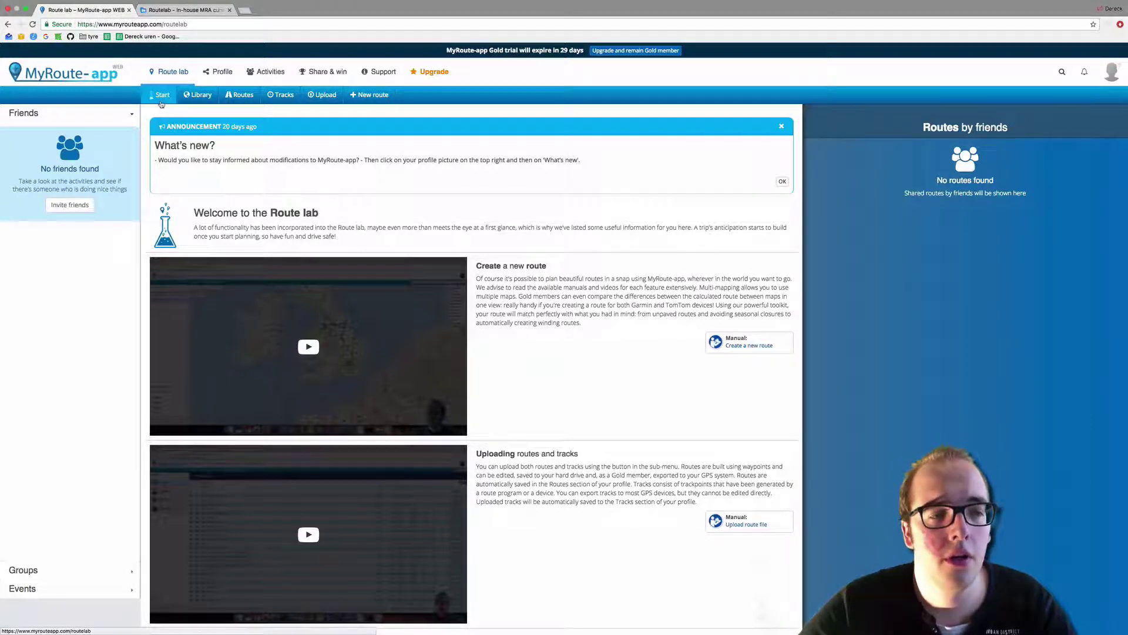
# Open the saved Test Route Course (667.17 km loop) and check the available map providers
pyautogui.click(244, 95)
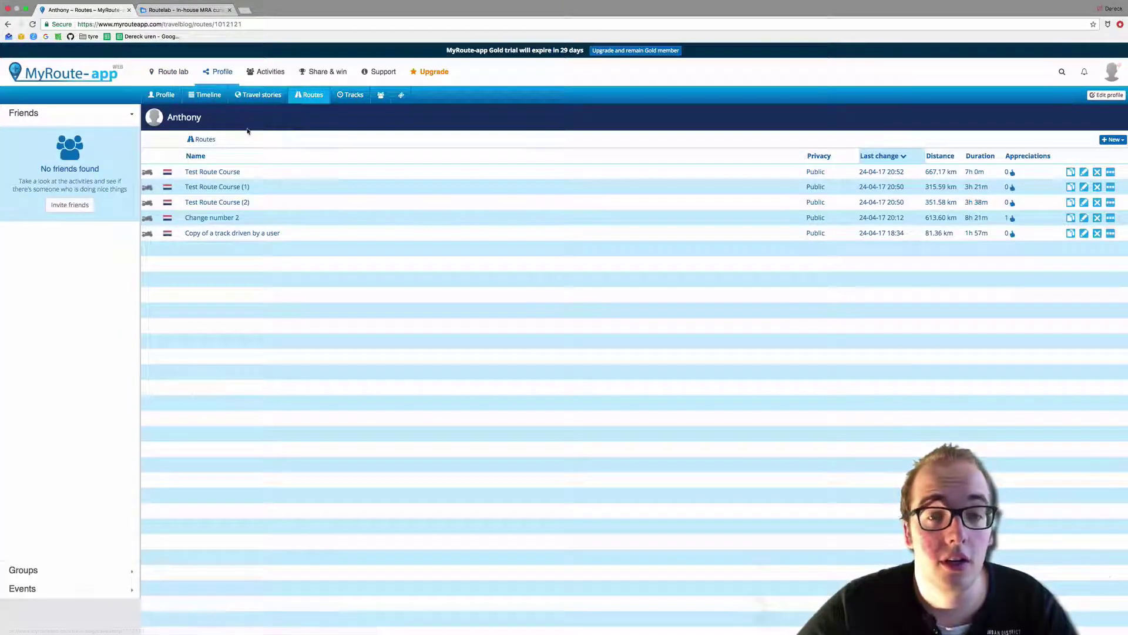
pyautogui.click(240, 177)
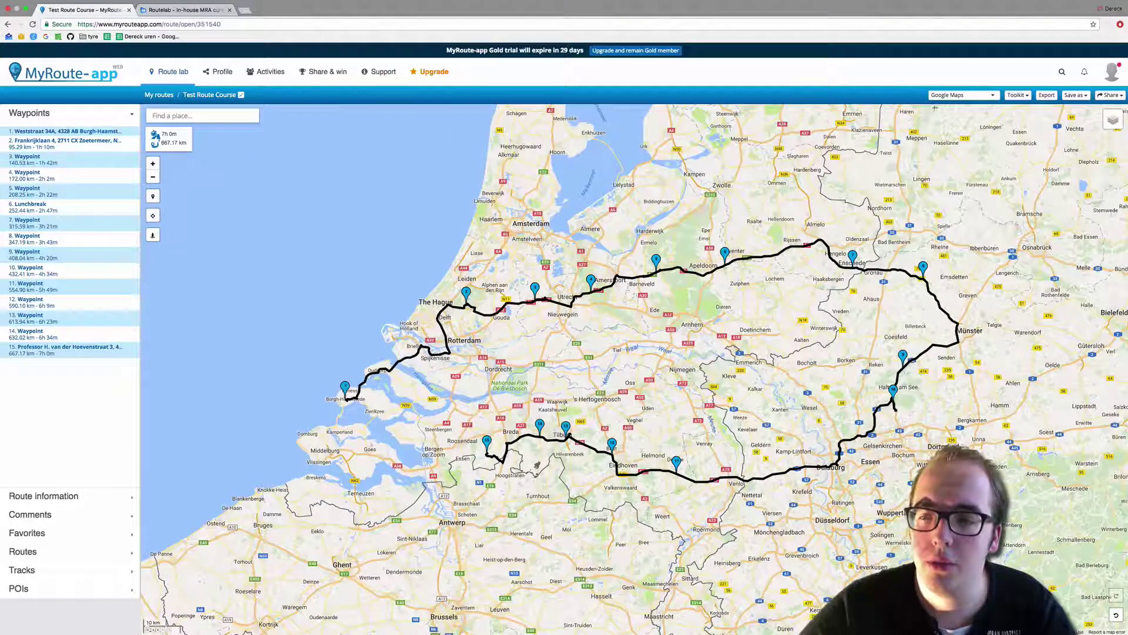
pyautogui.click(995, 98)
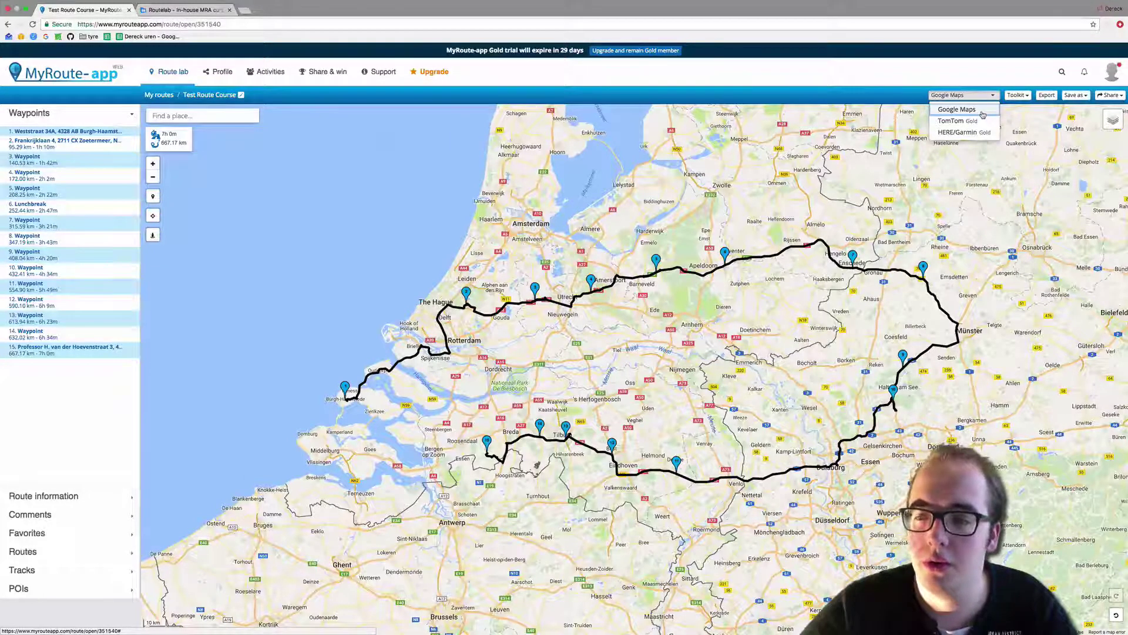
# Keep Google Maps and make the route avoid highways, recalculating to 738.67 km
pyautogui.click(982, 112)
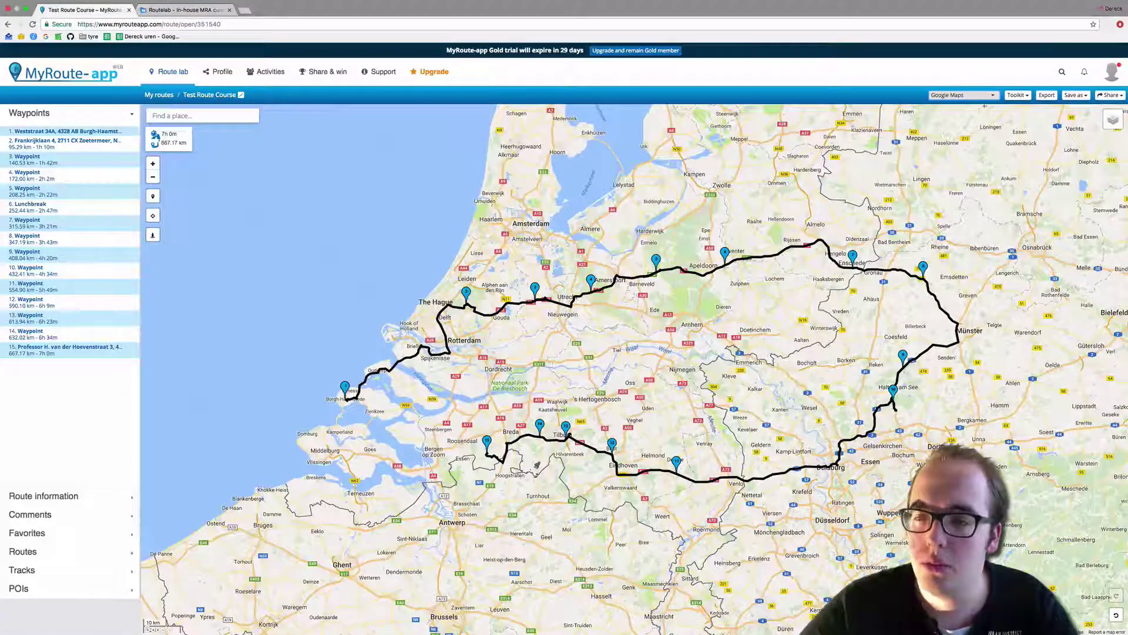
pyautogui.click(1028, 98)
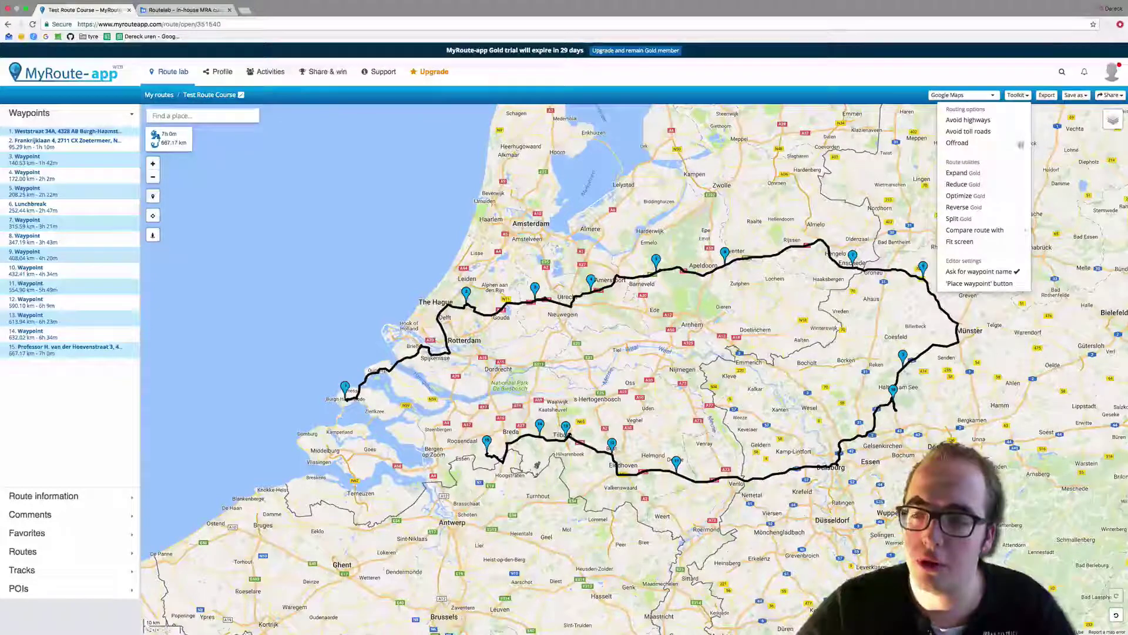
pyautogui.click(1001, 130)
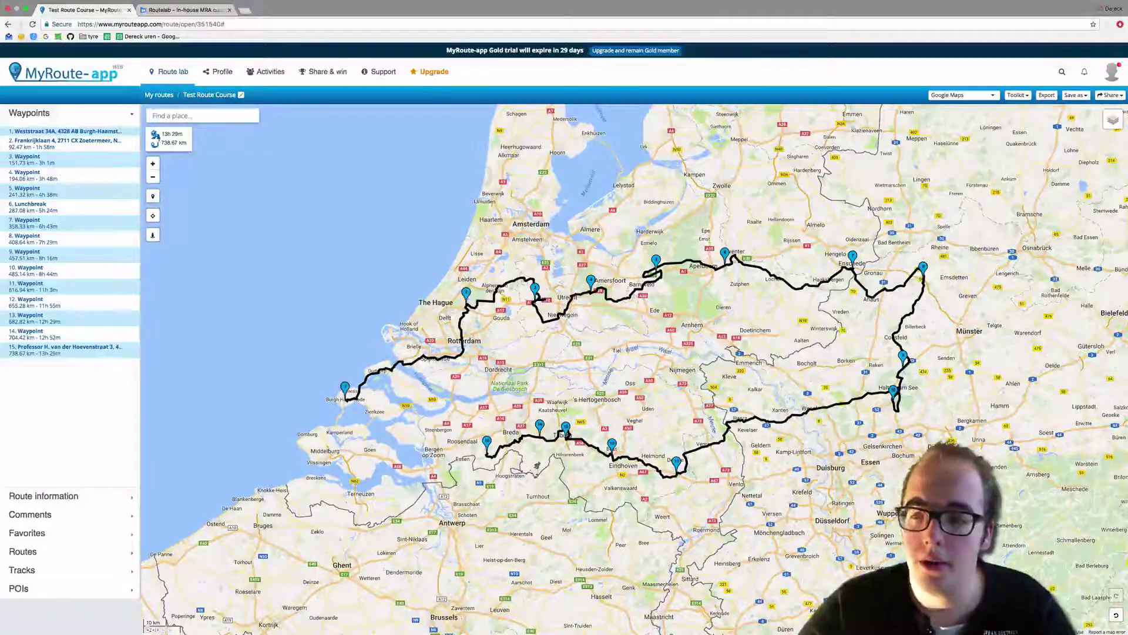
pyautogui.click(1017, 94)
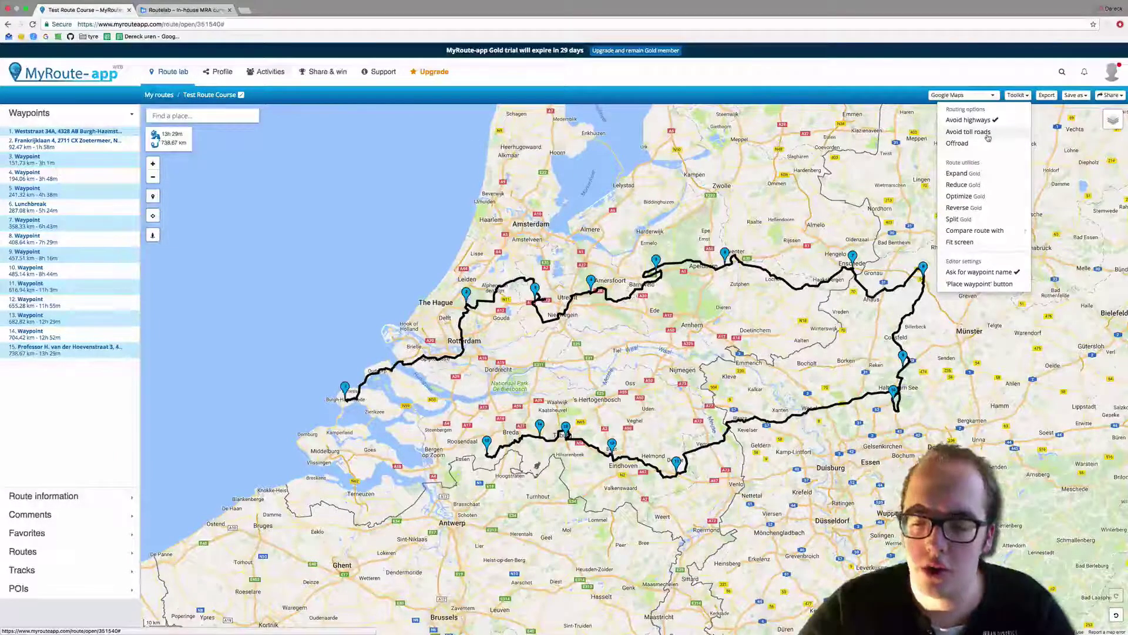
pyautogui.click(988, 134)
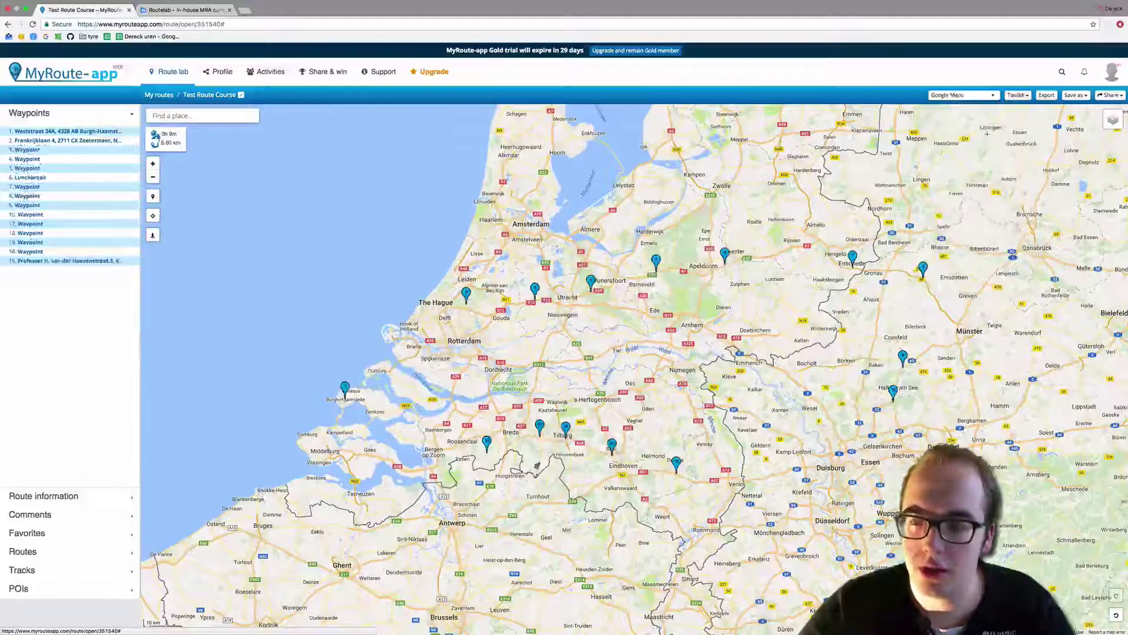
pyautogui.click(1013, 95)
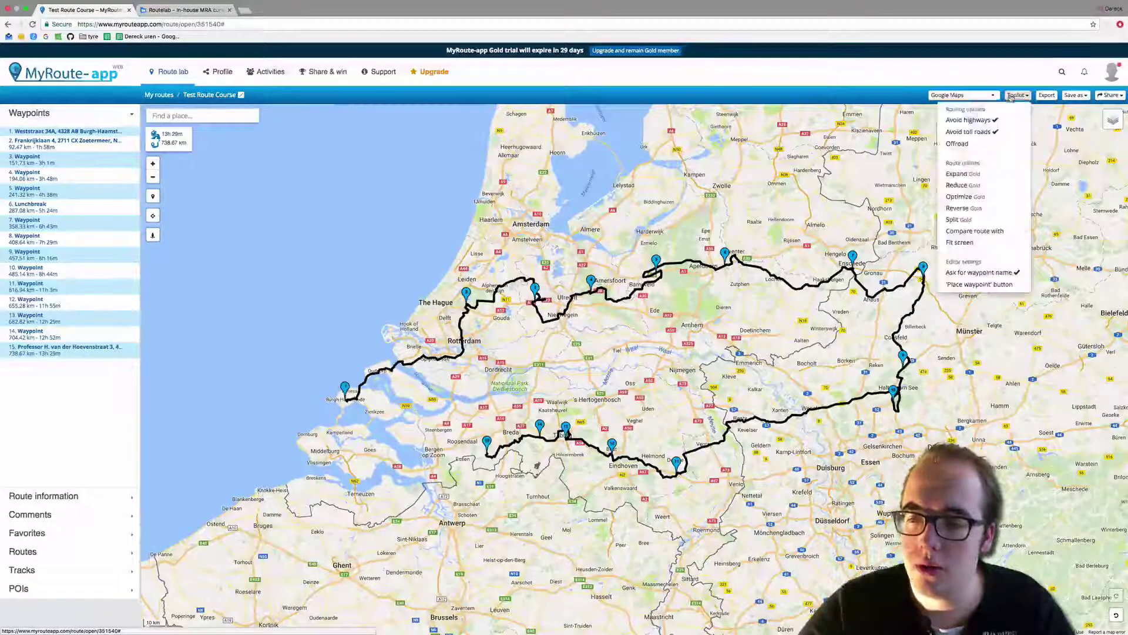
pyautogui.click(994, 132)
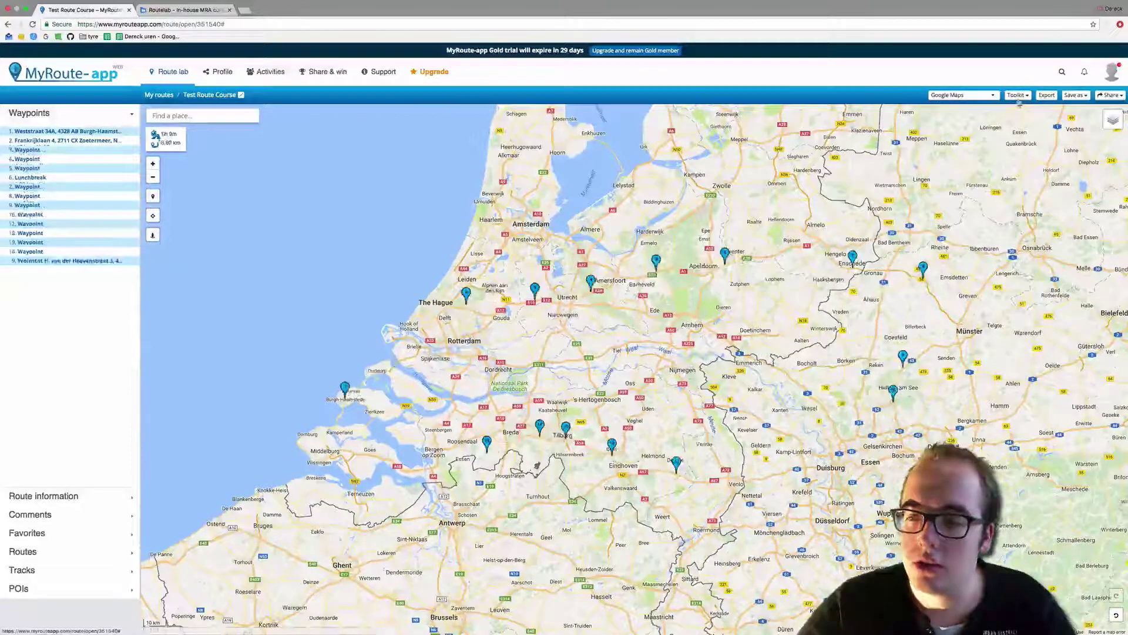
pyautogui.click(1017, 96)
pyautogui.click(1001, 119)
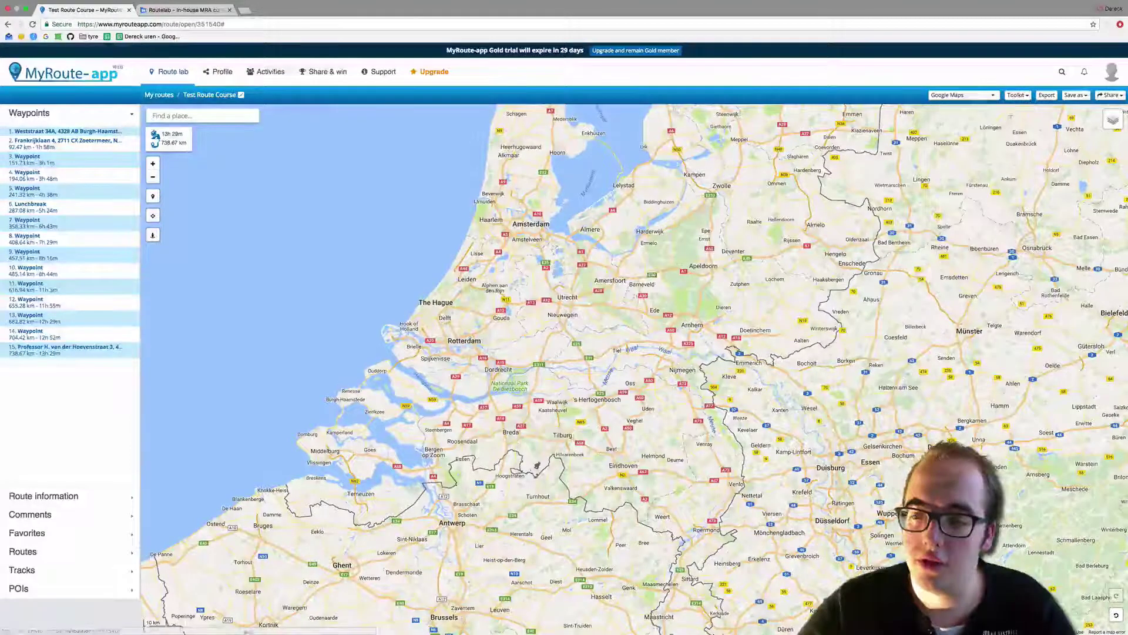
pyautogui.click(1016, 96)
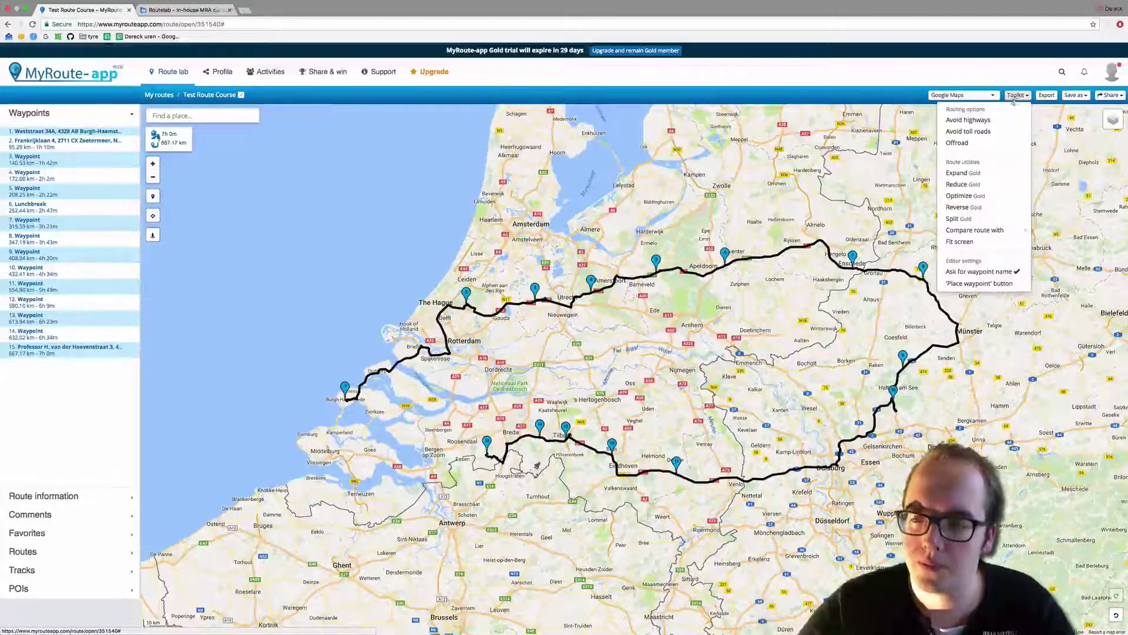
pyautogui.click(975, 147)
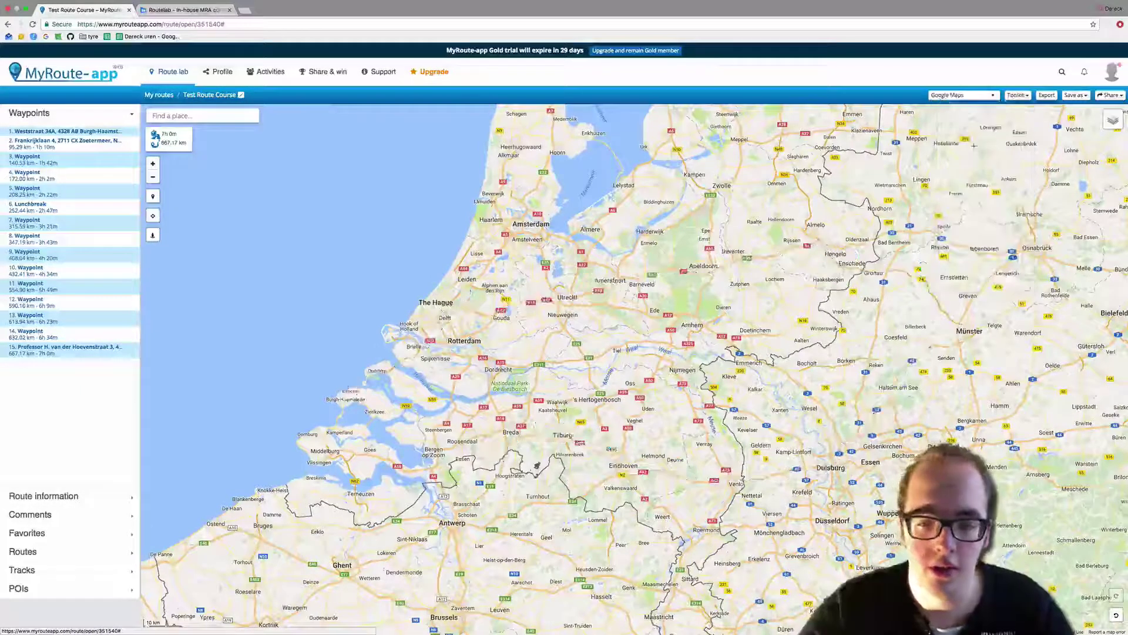
pyautogui.click(1018, 94)
pyautogui.click(988, 143)
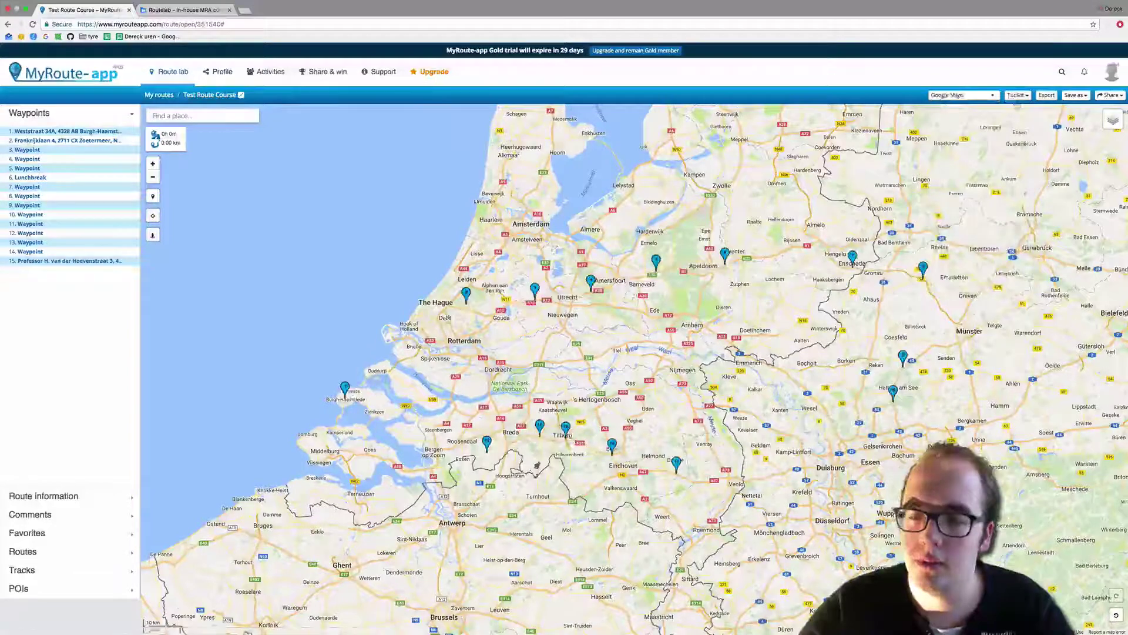
pyautogui.click(1017, 96)
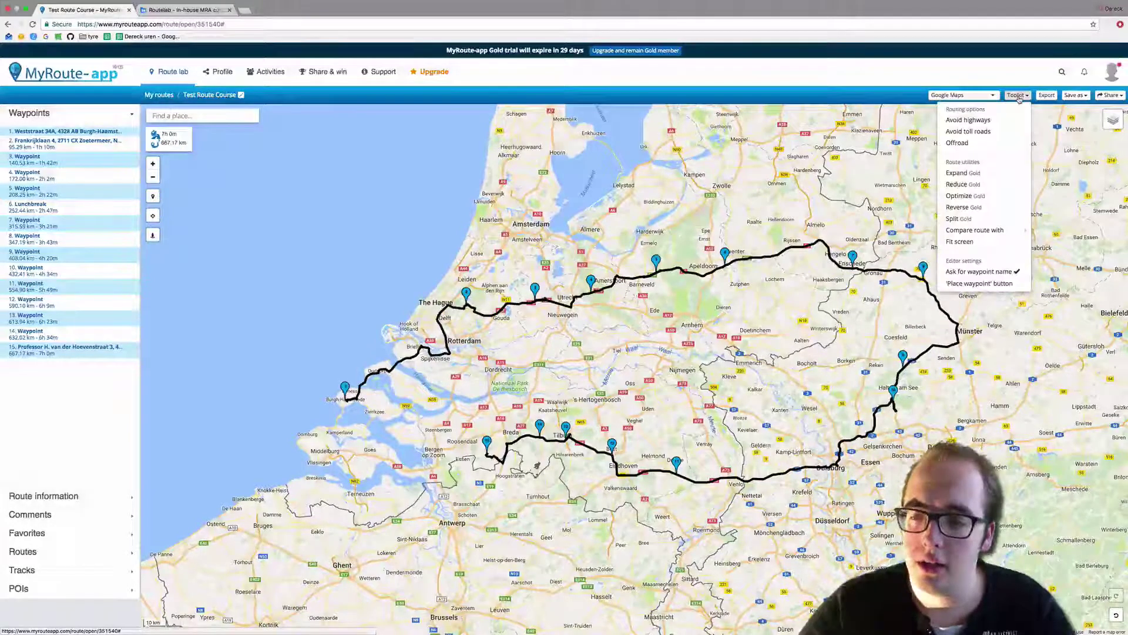
# Expand the route with extra waypoints along the same path, staying at 667.17 km
pyautogui.click(984, 175)
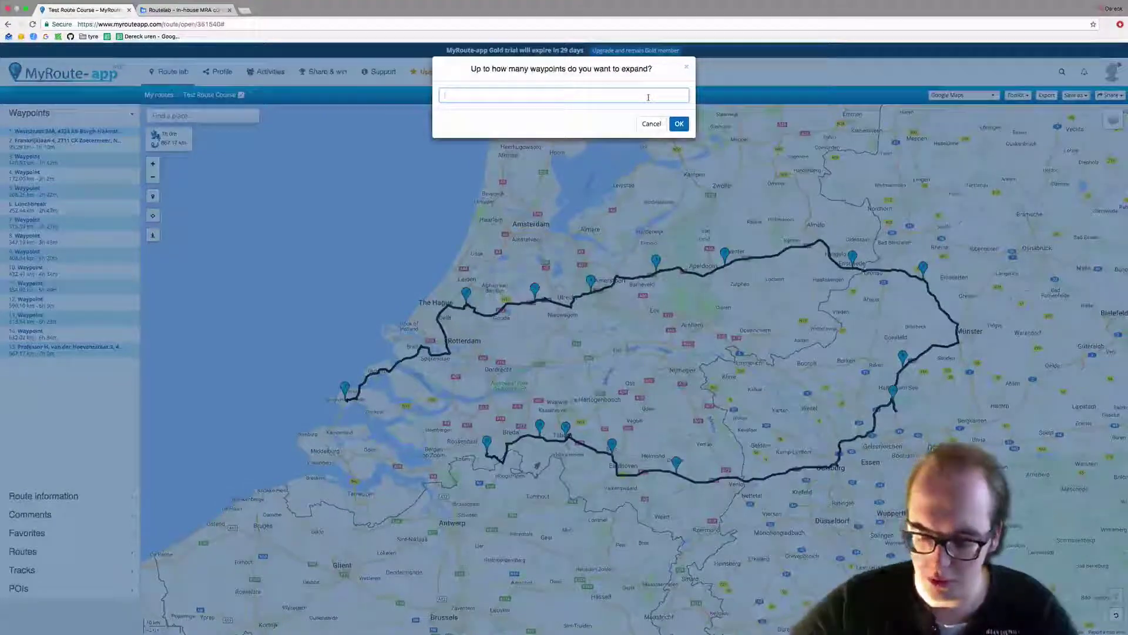
pyautogui.press('Return')
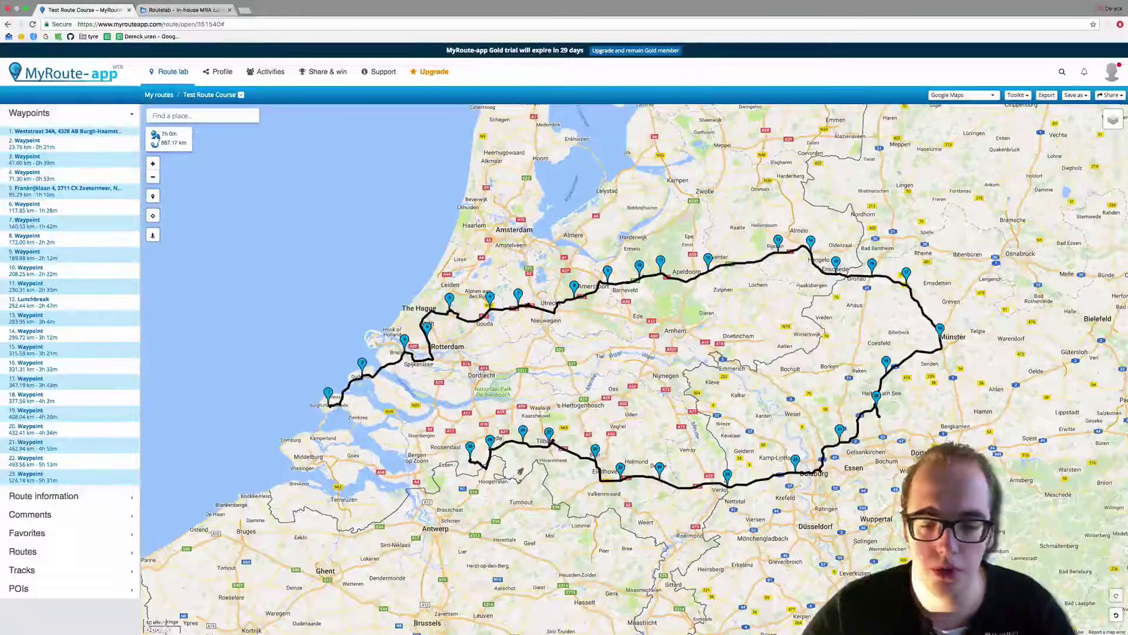
pyautogui.click(1016, 96)
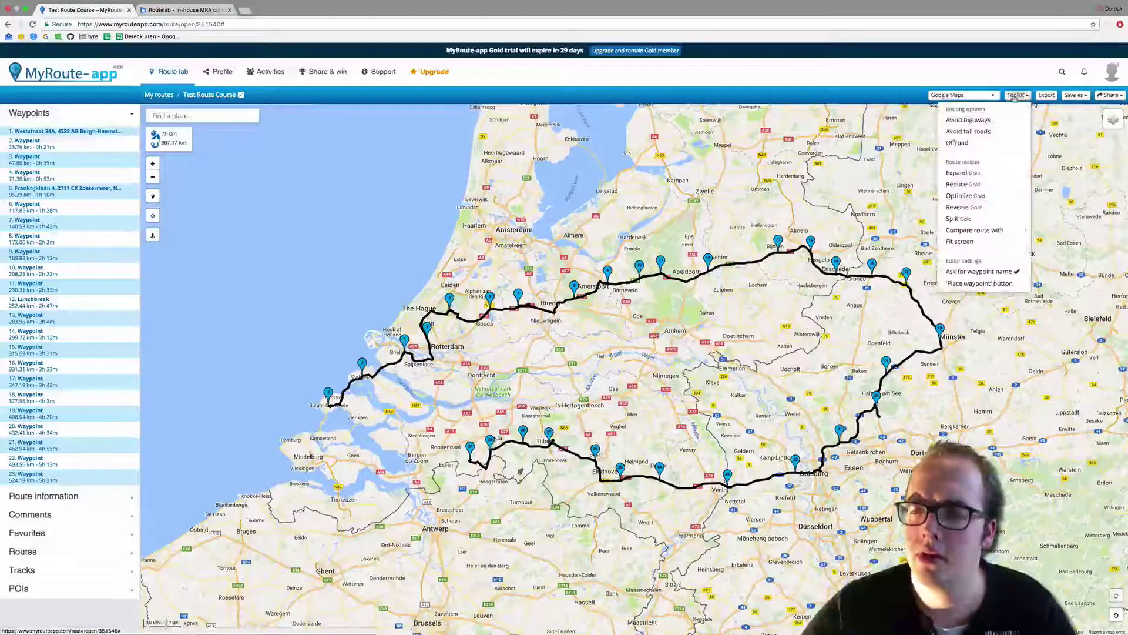
# Reduce the route to 20 waypoints and optimize the waypoint order
pyautogui.click(987, 184)
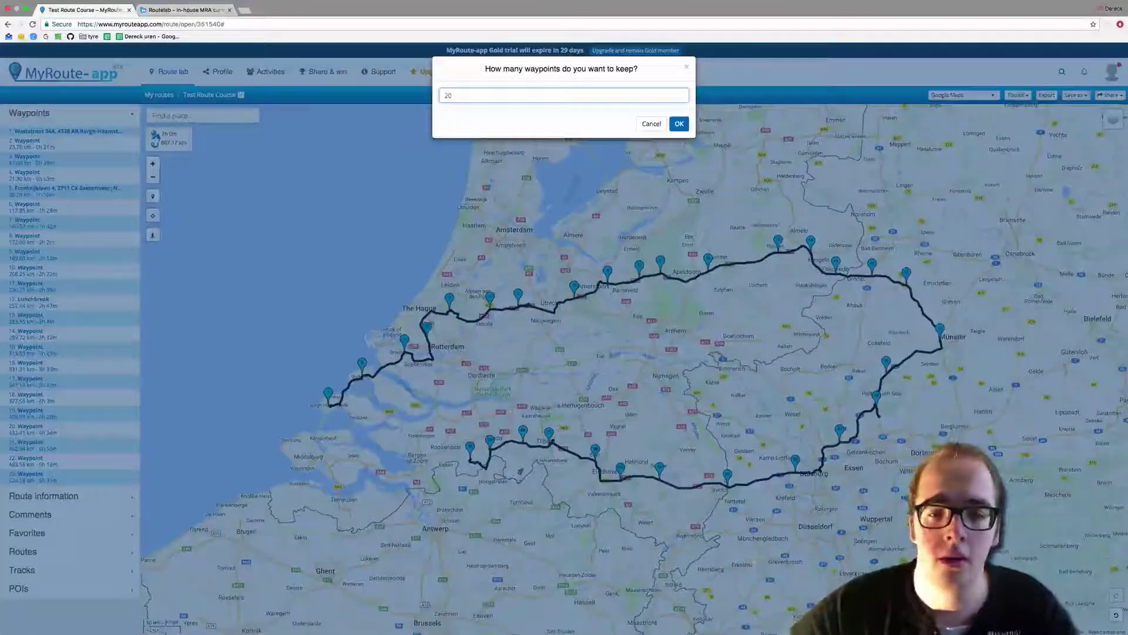
pyautogui.press('Return')
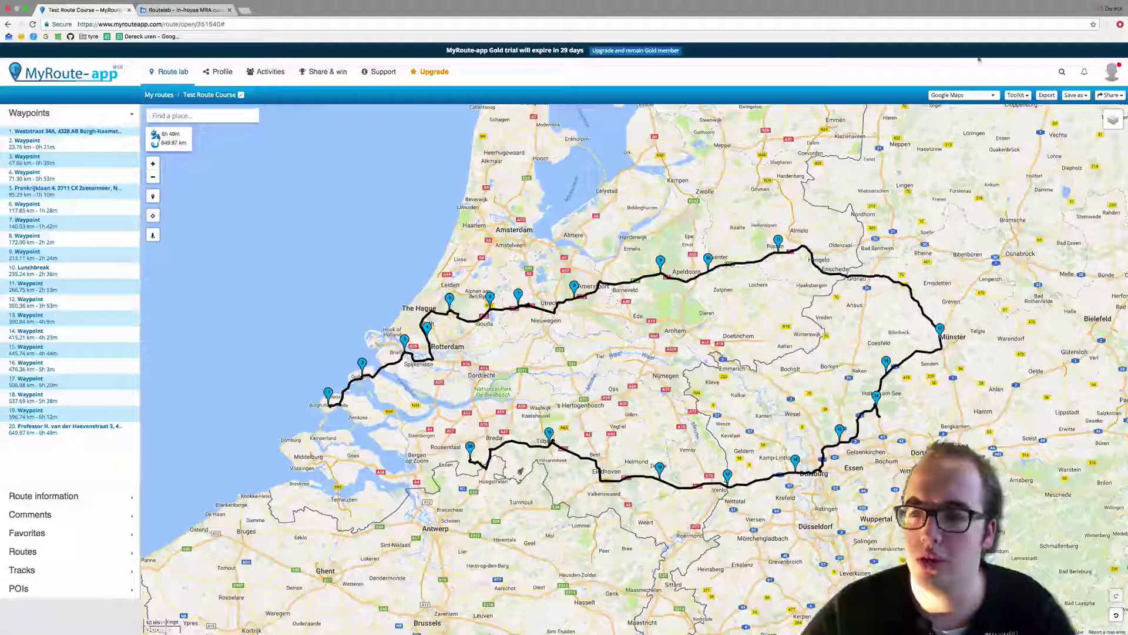
pyautogui.click(1017, 94)
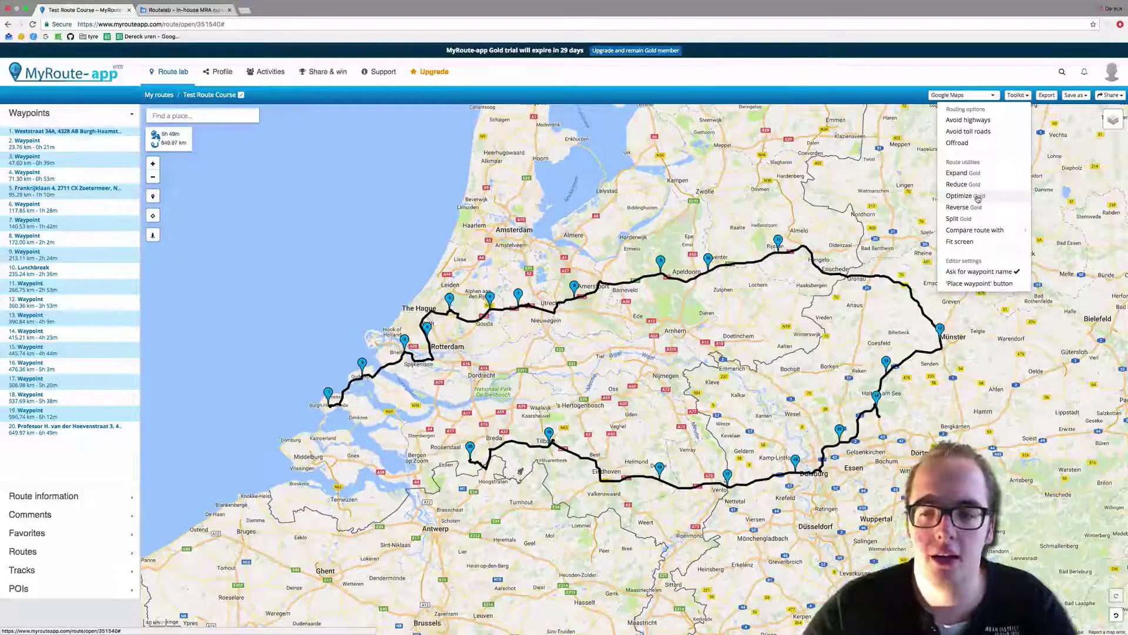
pyautogui.click(978, 199)
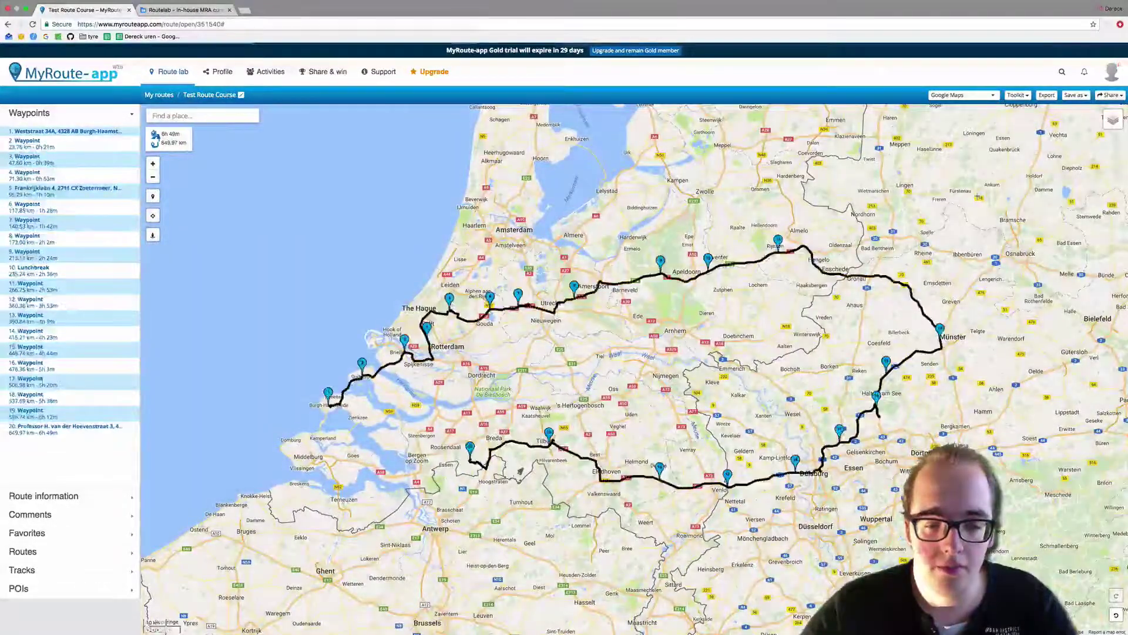
# Reverse the waypoint order so the route recalculates to 808.92 km, about 8h 33m
pyautogui.click(1018, 95)
pyautogui.moveTo(966, 230)
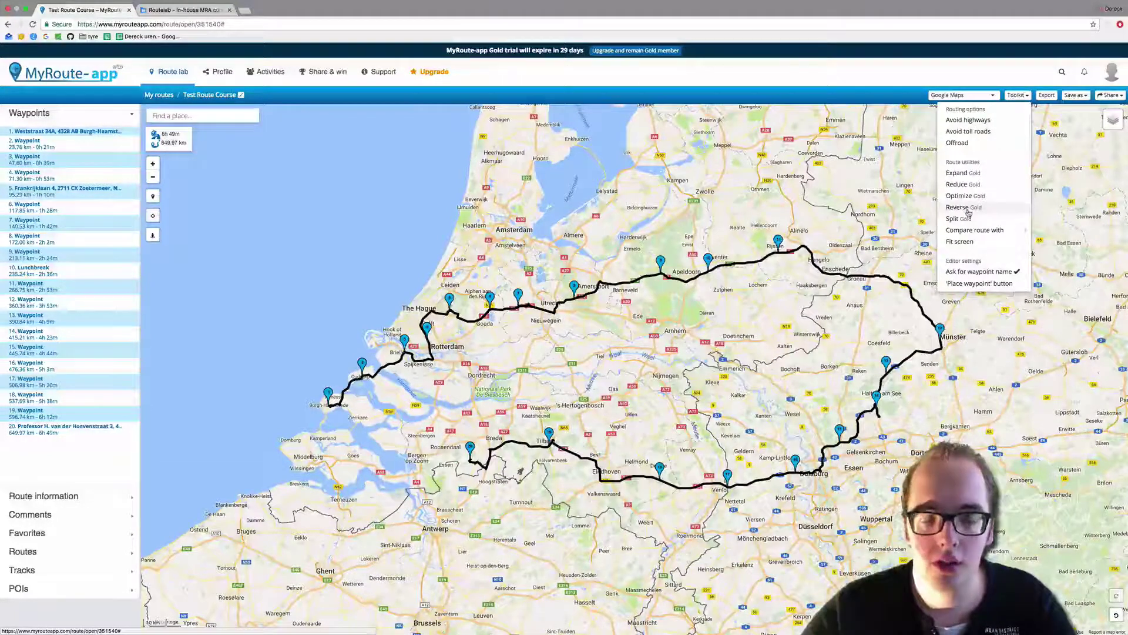
pyautogui.click(966, 208)
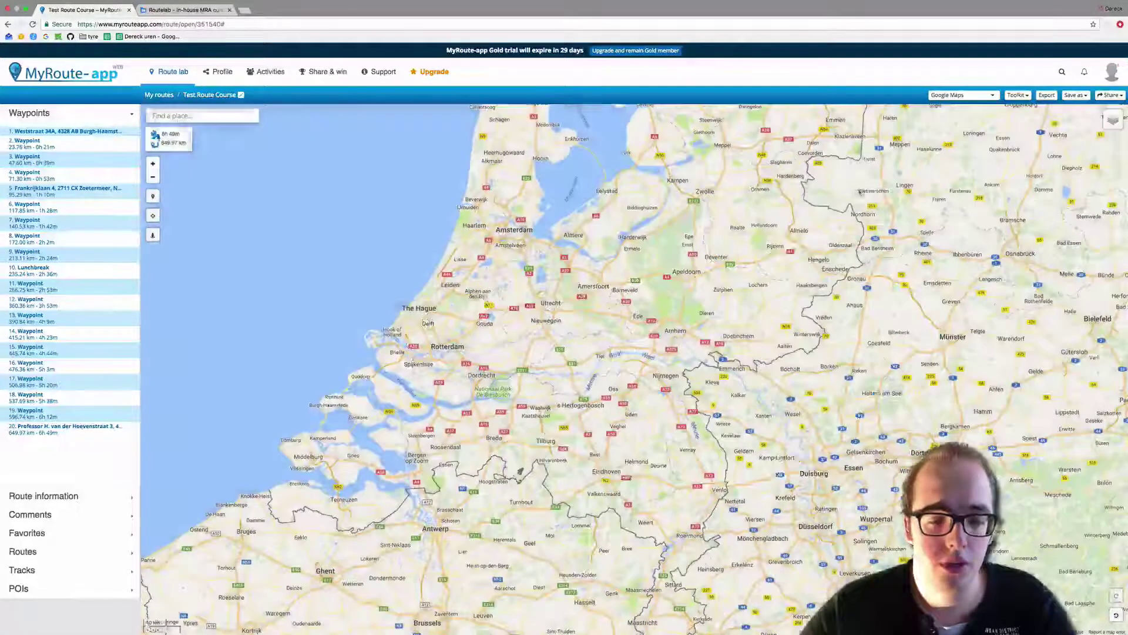
pyautogui.click(1018, 95)
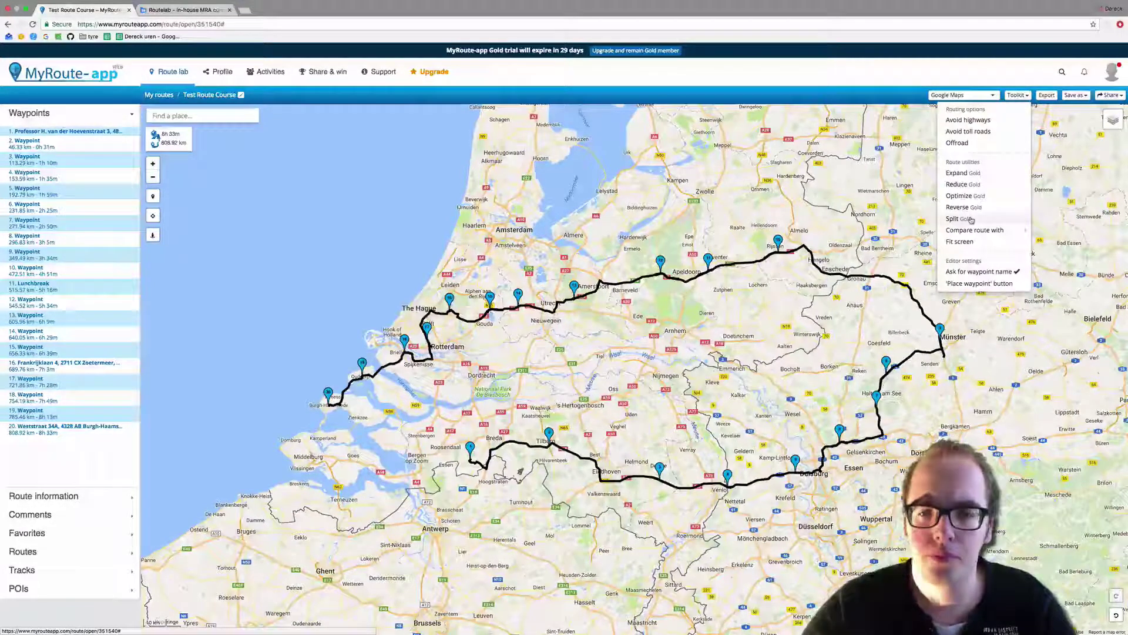
# Split the route at waypoint 10 into Test Route Course (1) and Test Route Course (2)
pyautogui.click(971, 220)
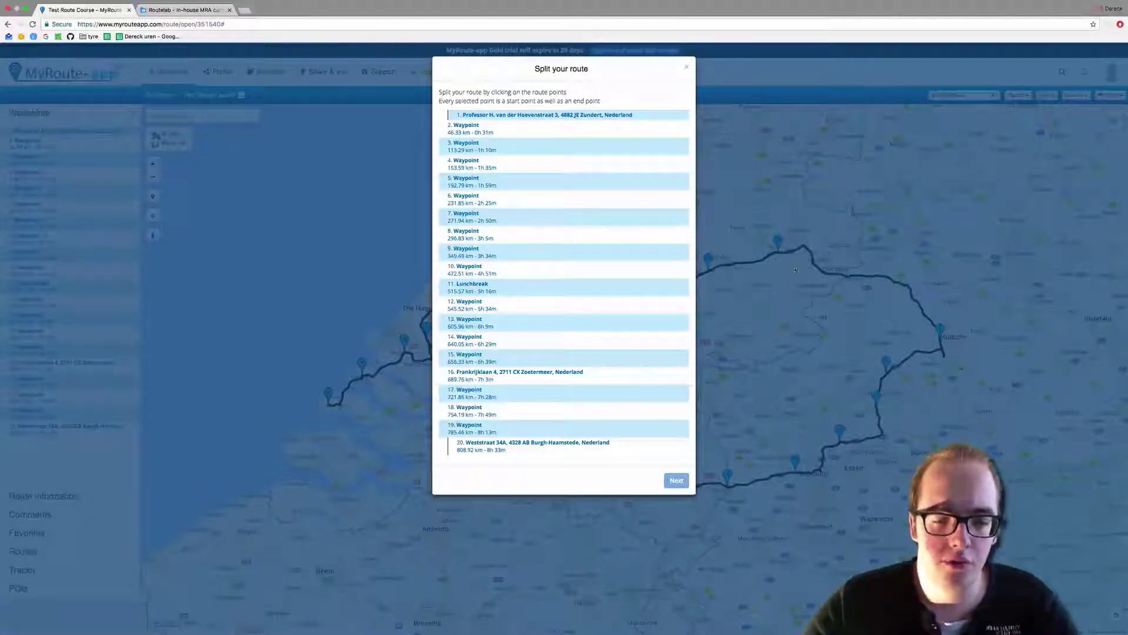
pyautogui.click(563, 269)
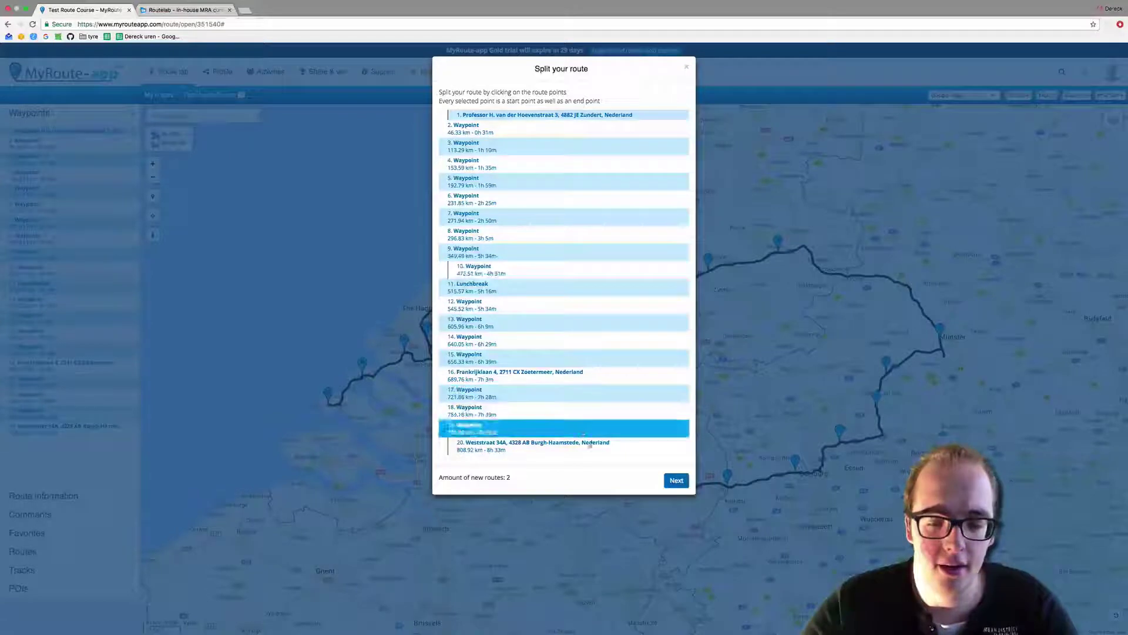
pyautogui.click(674, 482)
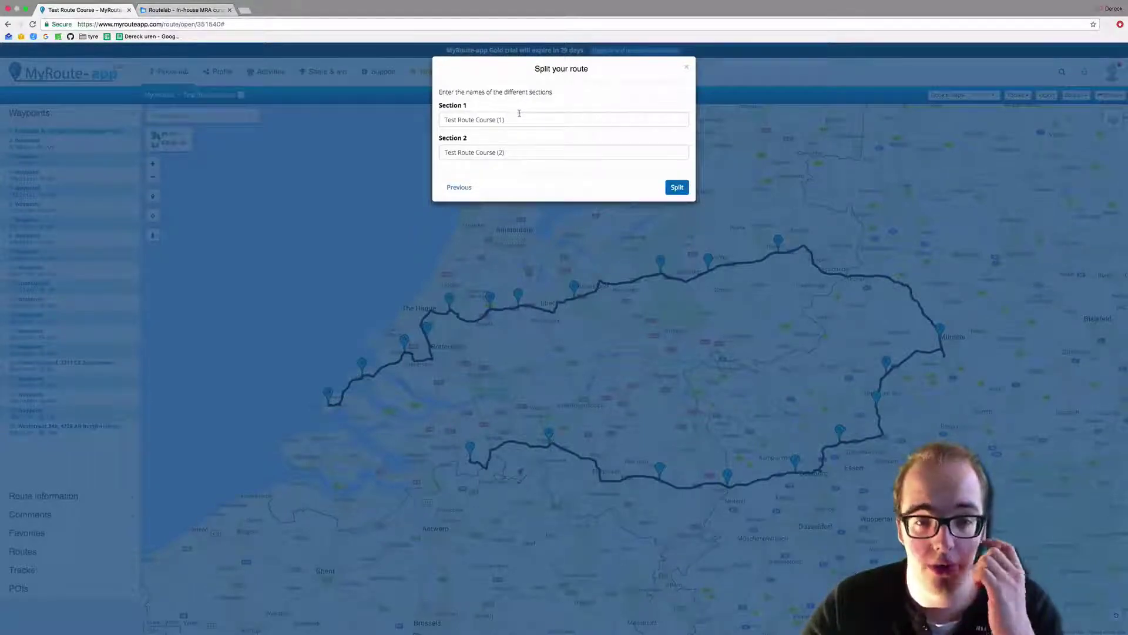
pyautogui.click(682, 192)
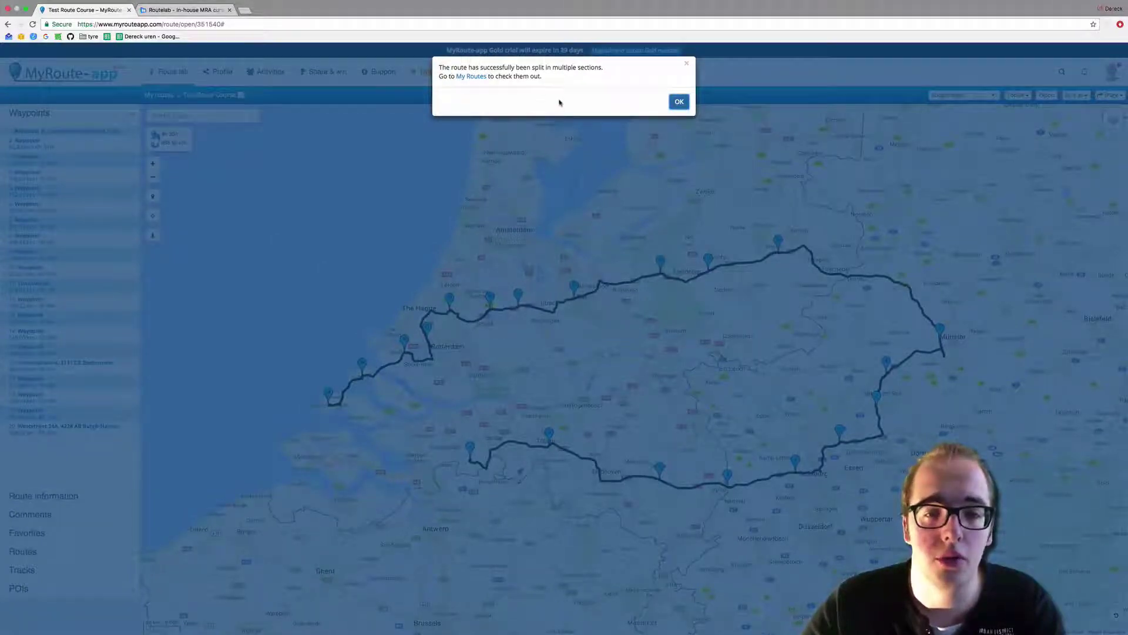
pyautogui.click(676, 103)
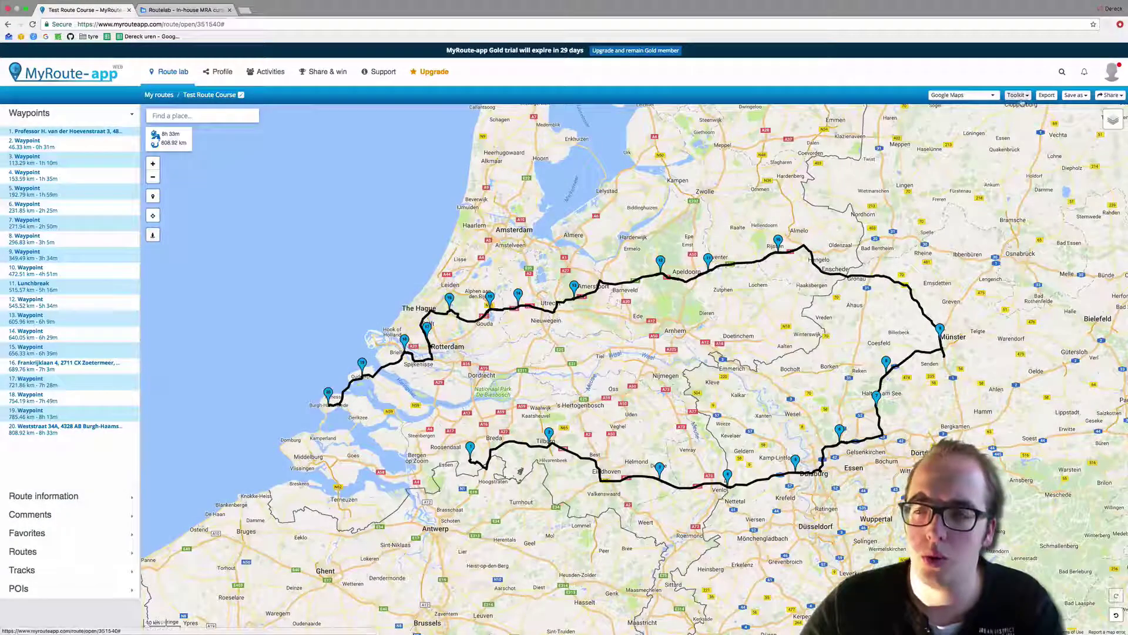
pyautogui.click(1020, 96)
# Overlay the TomTom and HERE comparison routes on the map
pyautogui.moveTo(986, 232)
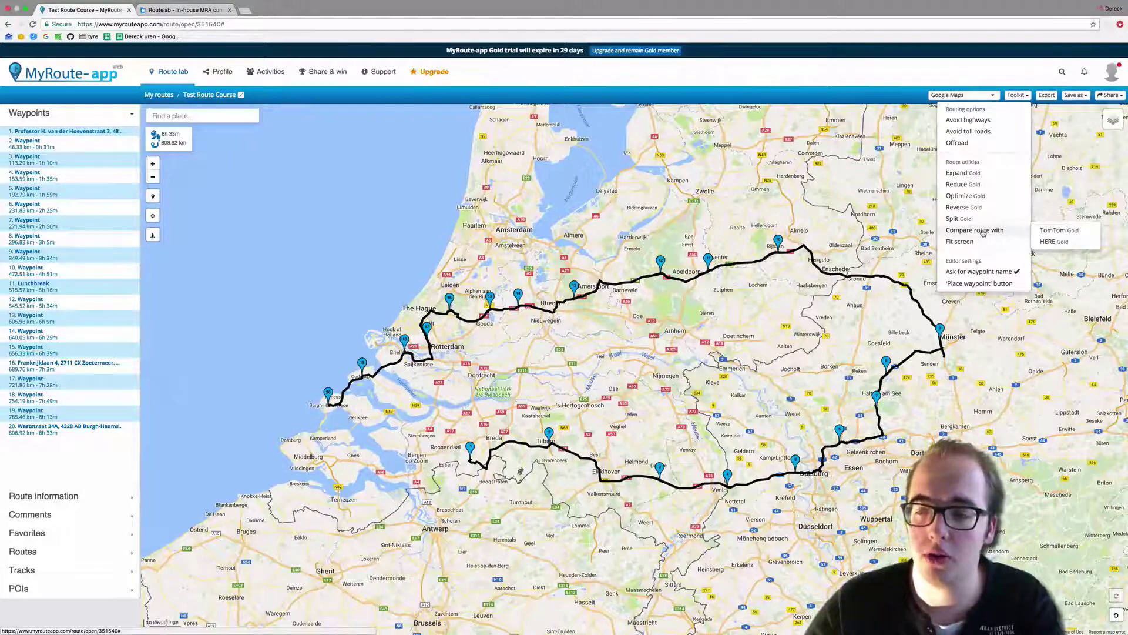
pyautogui.click(1042, 231)
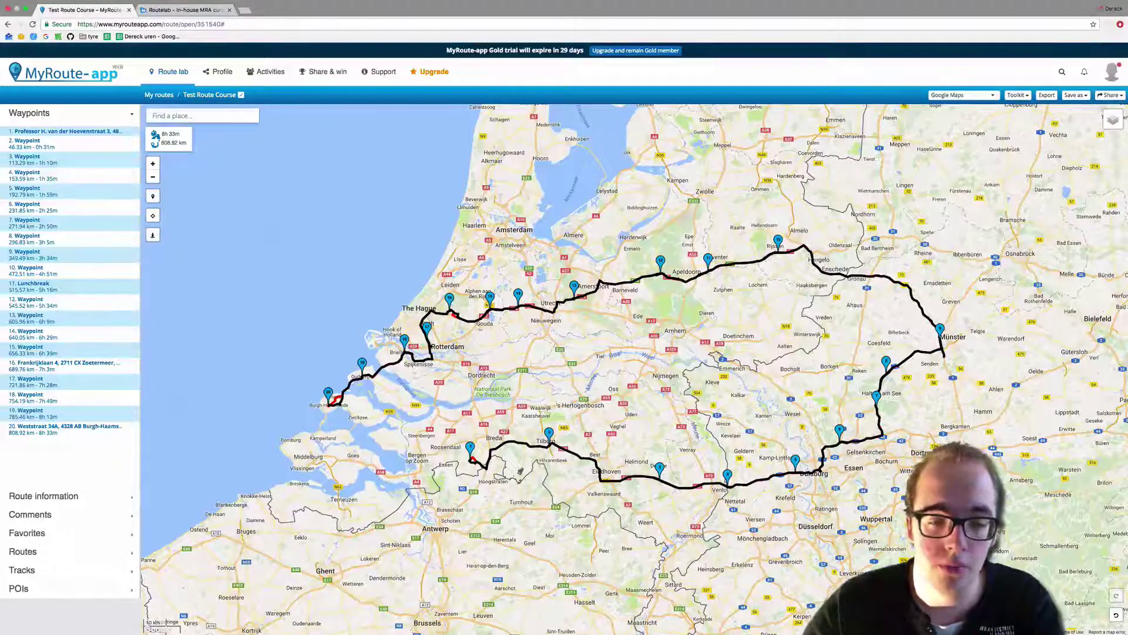
pyautogui.scroll(1, 454, 318)
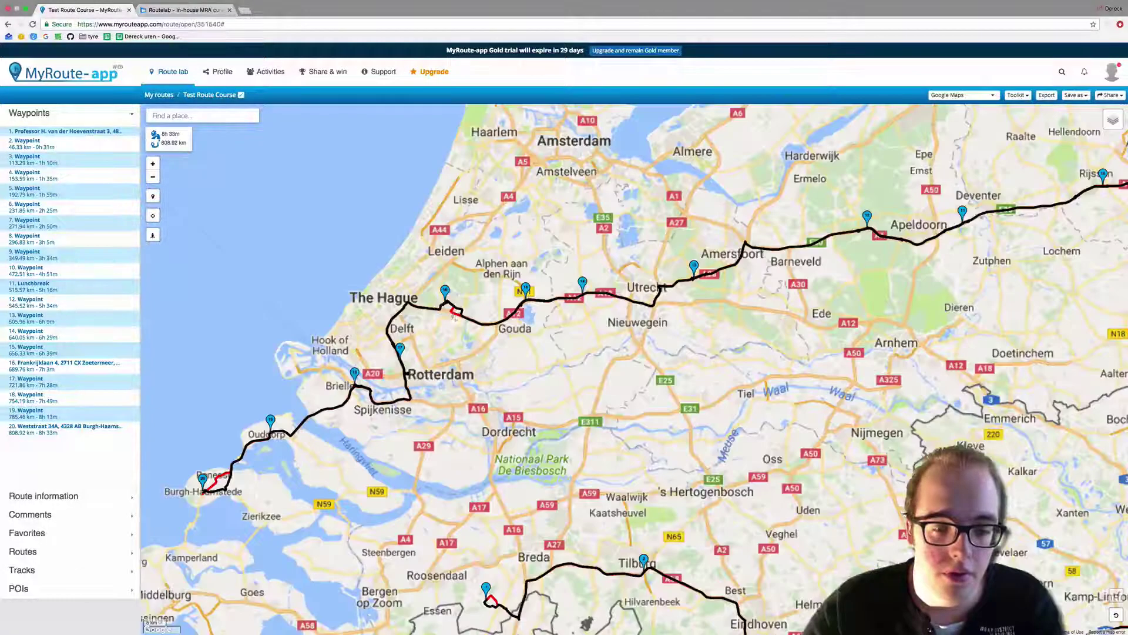
pyautogui.scroll(1, 459, 318)
pyautogui.click(457, 312)
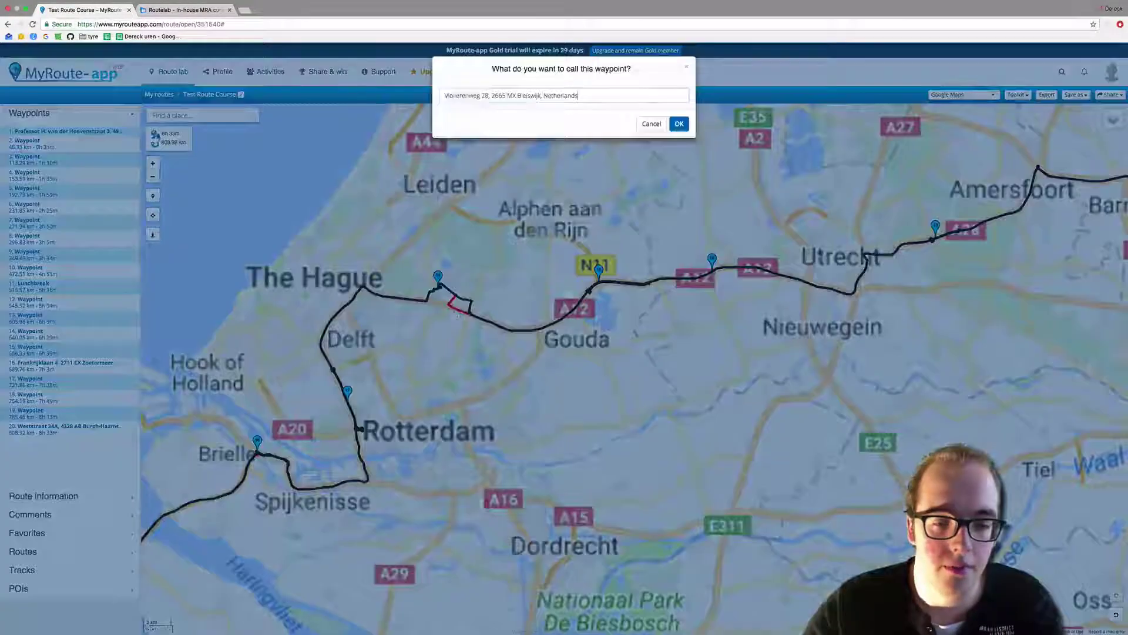
pyautogui.click(652, 124)
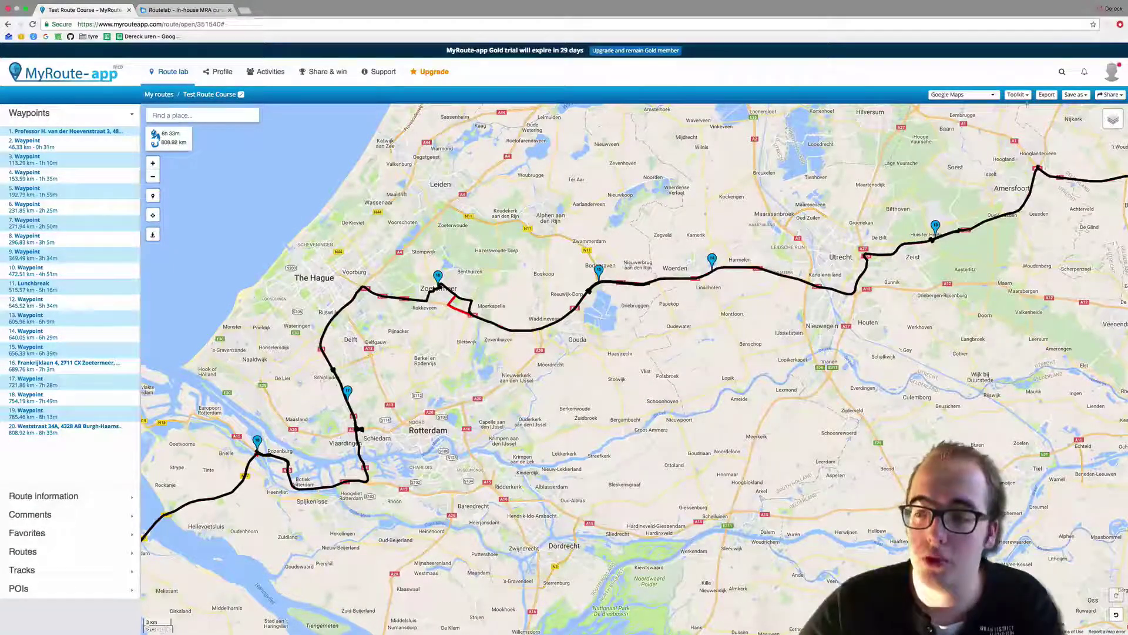
pyautogui.click(1018, 94)
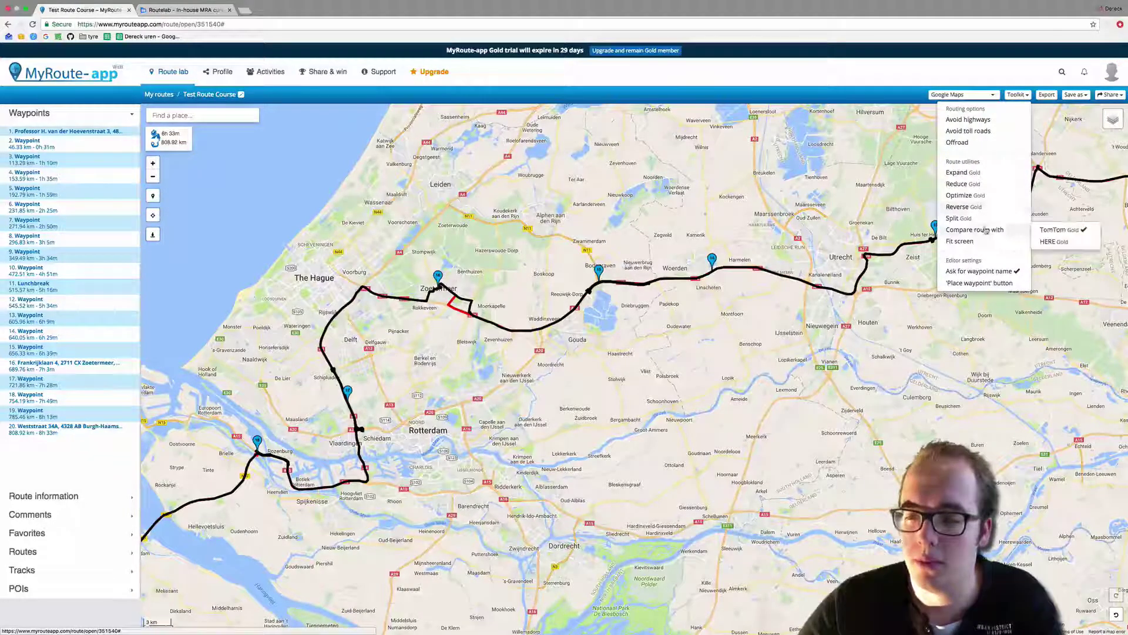
pyautogui.click(1085, 241)
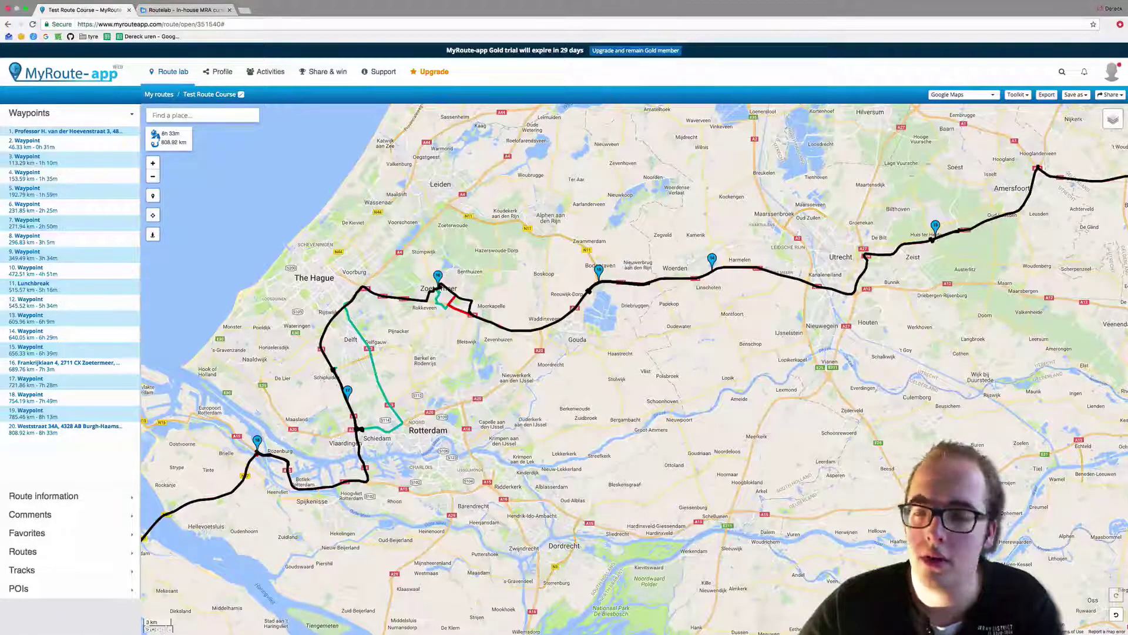
# Remove both TomTom and HERE comparisons and fit the whole route on screen
pyautogui.click(1017, 95)
pyautogui.moveTo(999, 231)
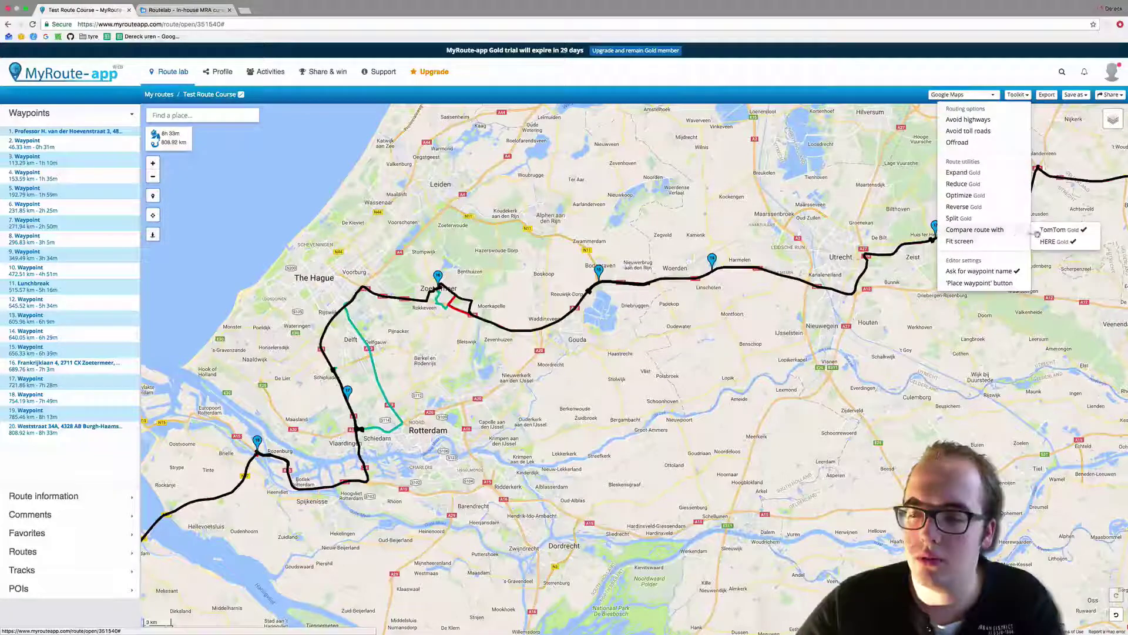
pyautogui.click(1049, 231)
pyautogui.click(1020, 99)
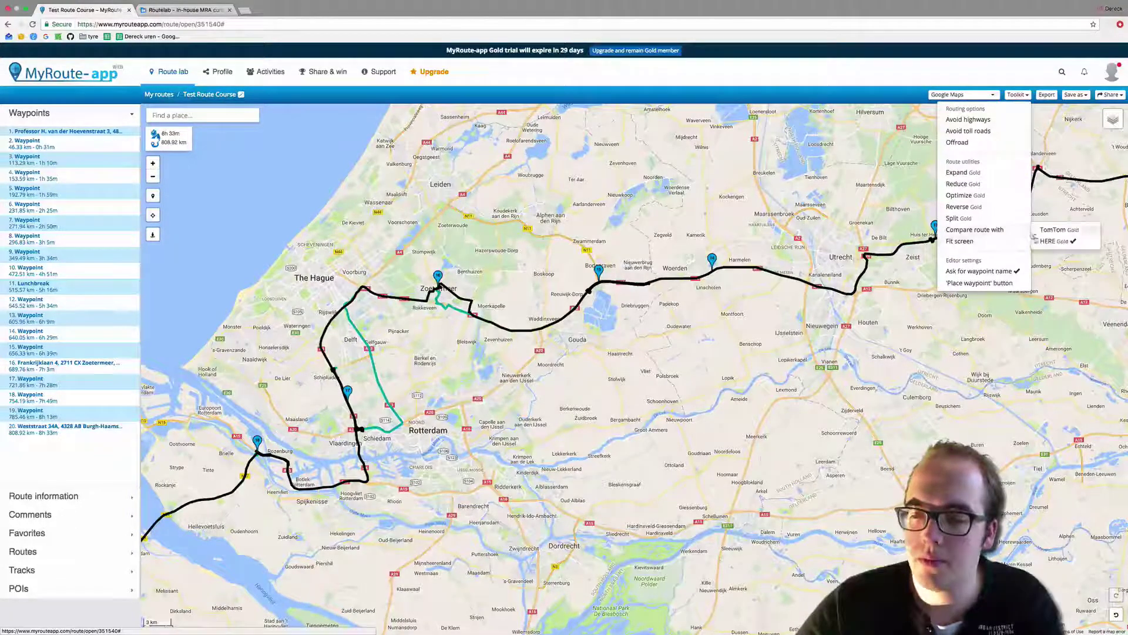
pyautogui.click(1052, 240)
pyautogui.click(1017, 95)
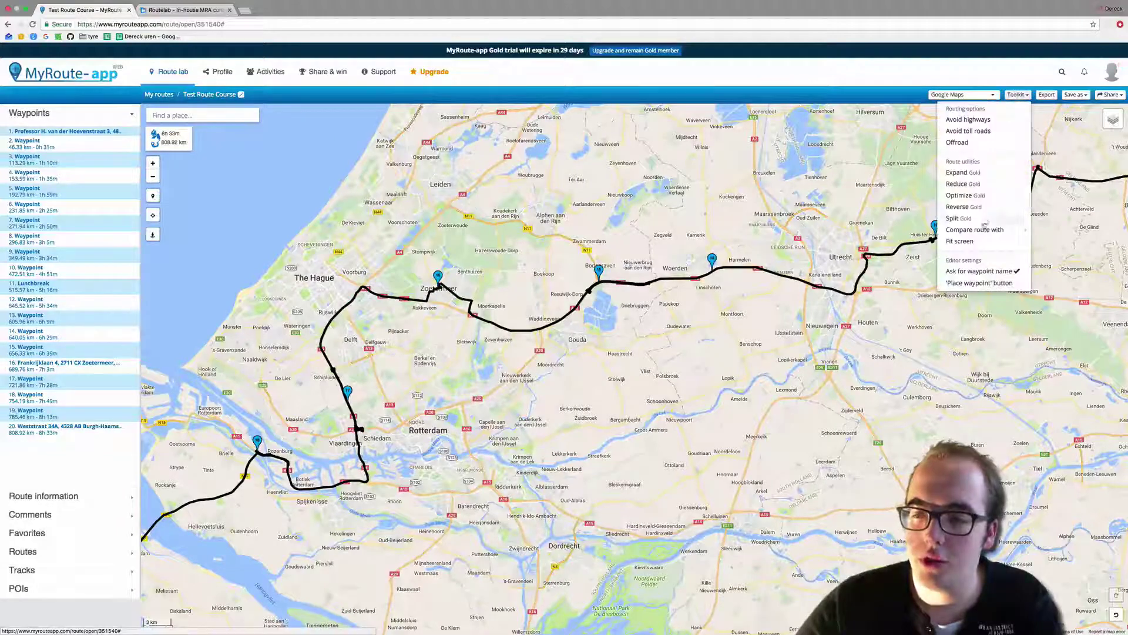
pyautogui.click(977, 241)
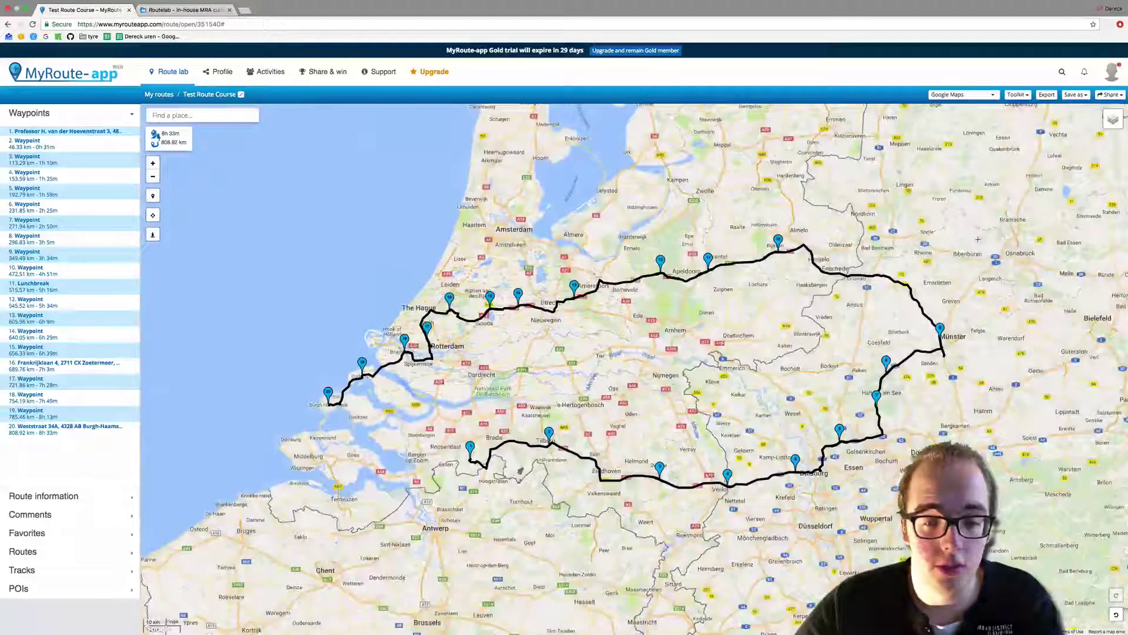
pyautogui.click(1017, 95)
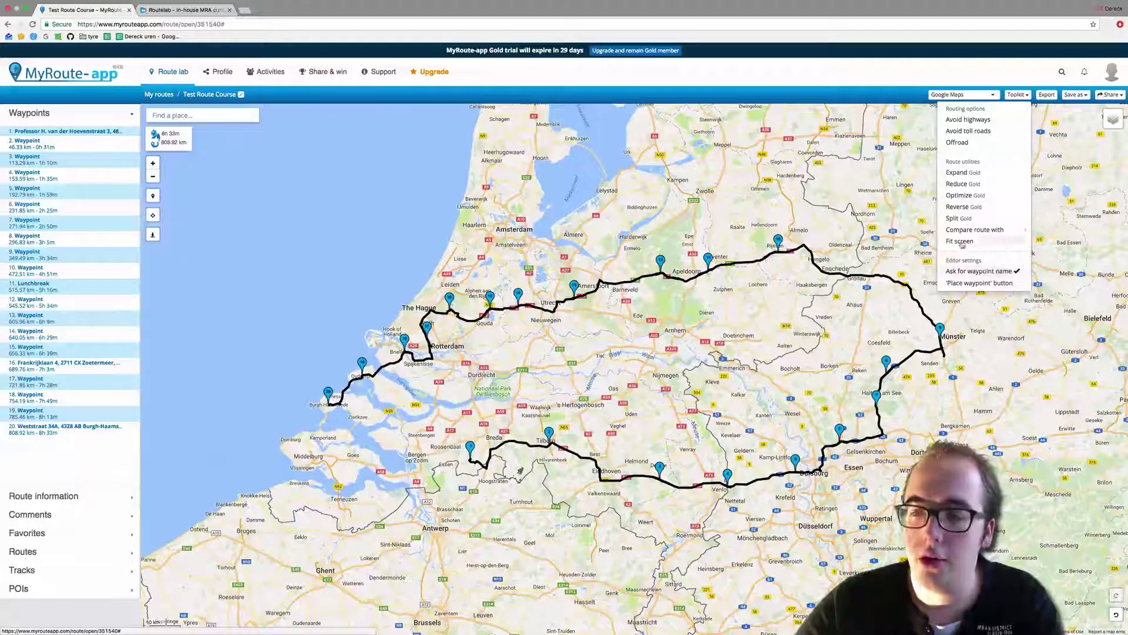
pyautogui.click(907, 94)
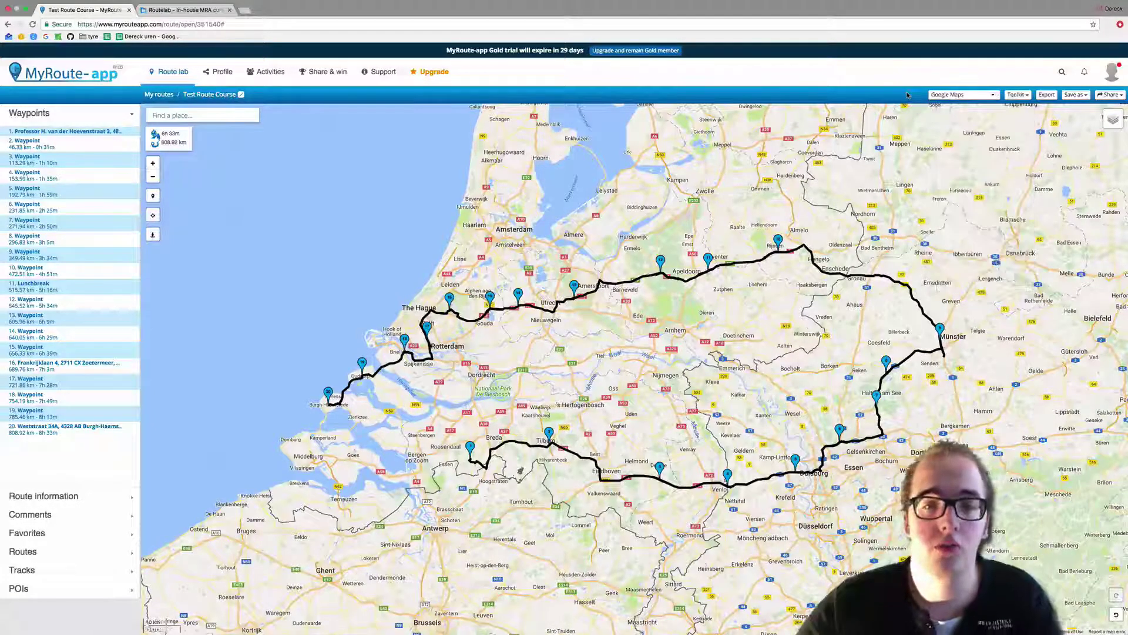